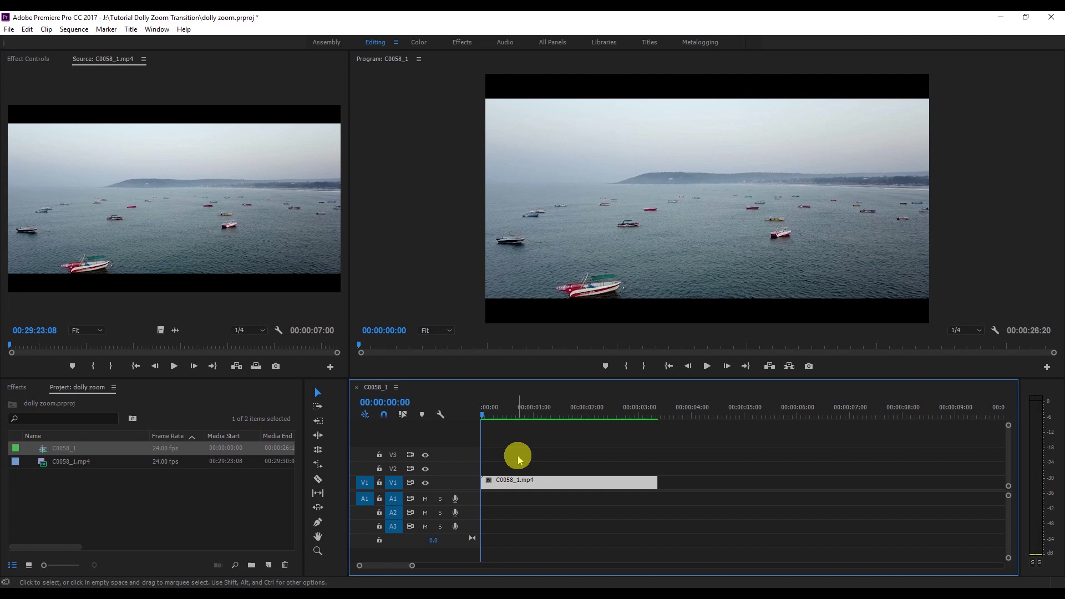
Replay the sequence preview from the start
{"action": "left_click", "coordinate": [708, 367]}
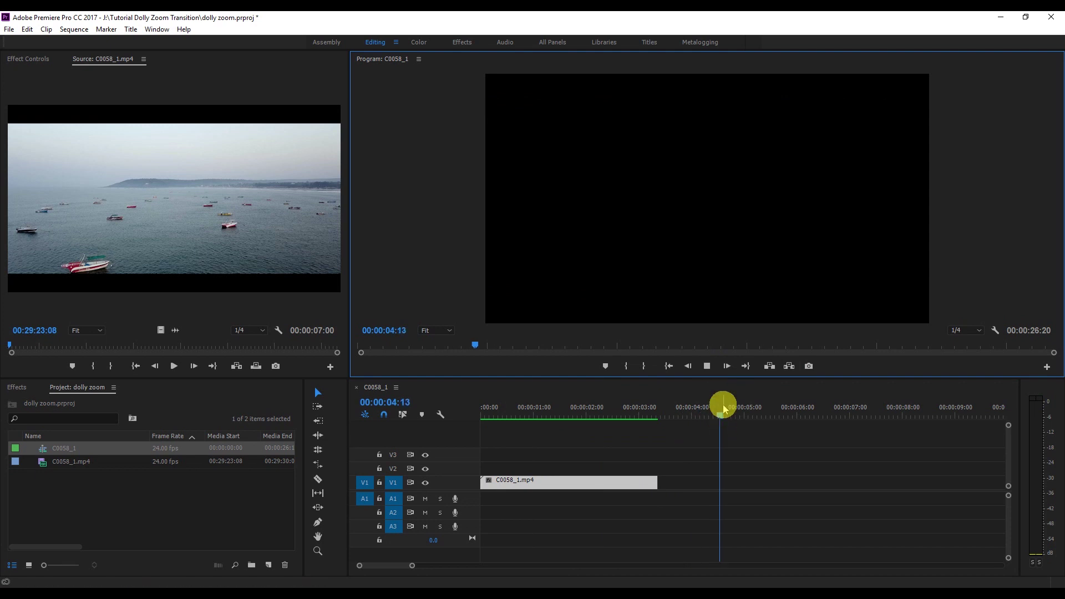
{"action": "left_click_drag", "start_coordinate": [721, 408], "coordinate": [475, 412]}
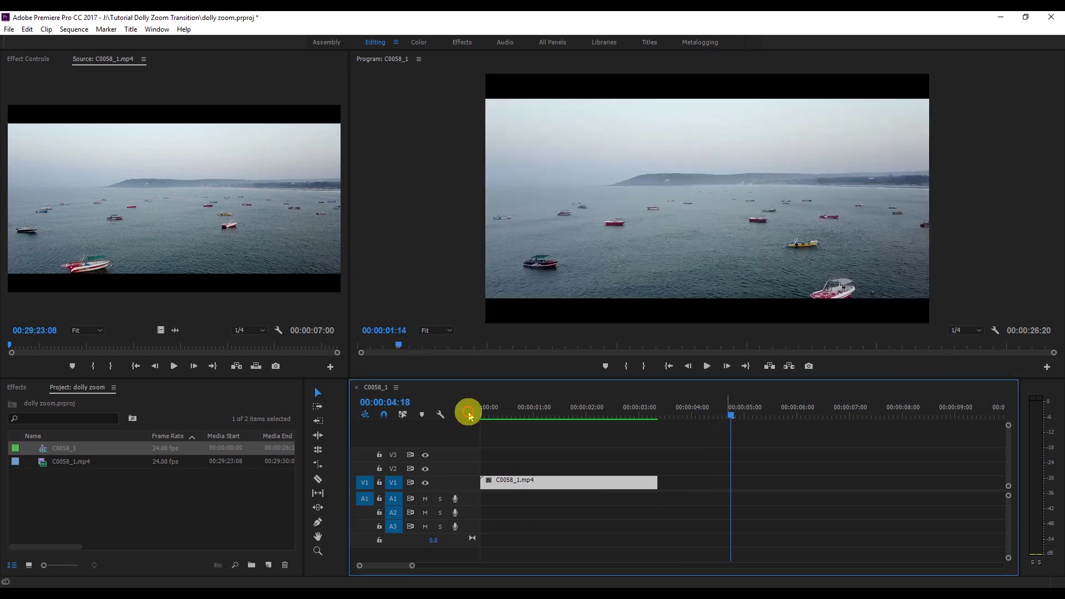
{"action": "left_click", "coordinate": [706, 366]}
{"action": "left_click", "coordinate": [517, 466]}
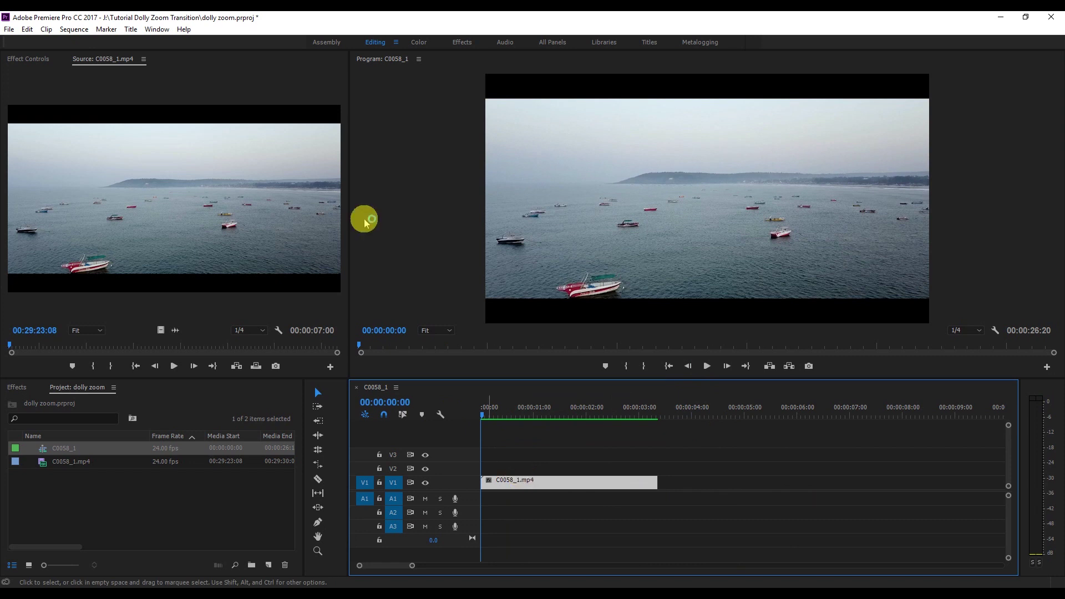
Keyframe the drone clip's starting Scale at 200 in Effect Controls
{"action": "left_click", "coordinate": [31, 60]}
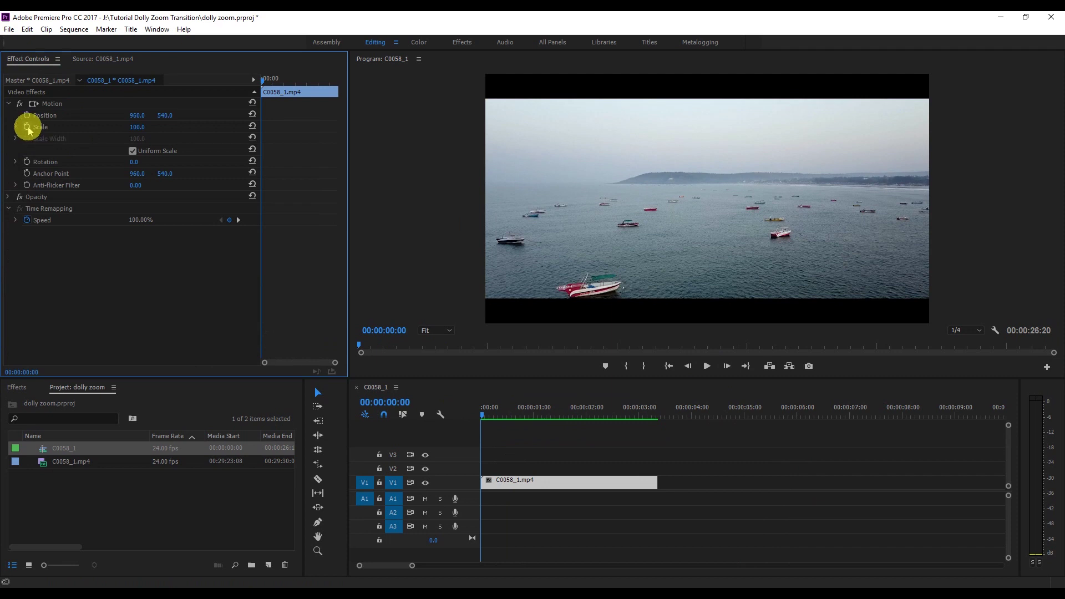
{"action": "left_click", "coordinate": [27, 126]}
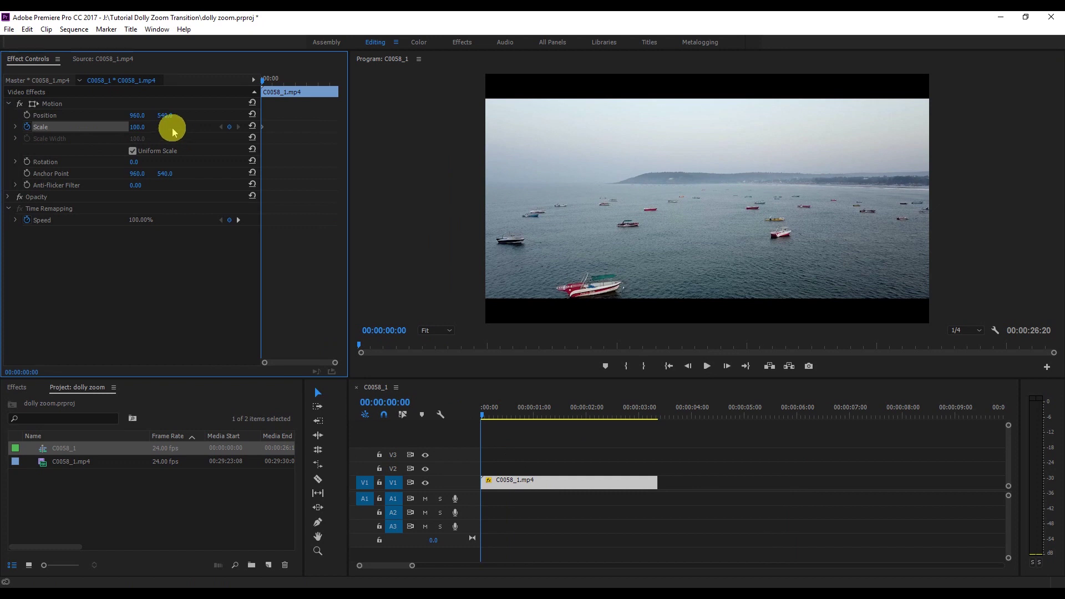
{"action": "left_click", "coordinate": [142, 127]}
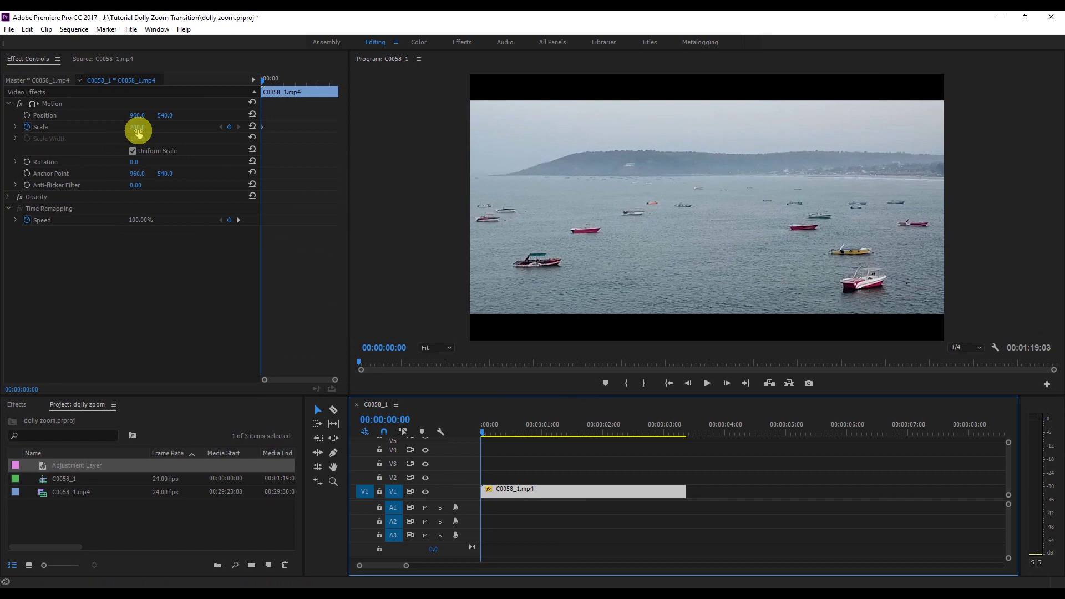
{"action": "key", "text": "Return"}
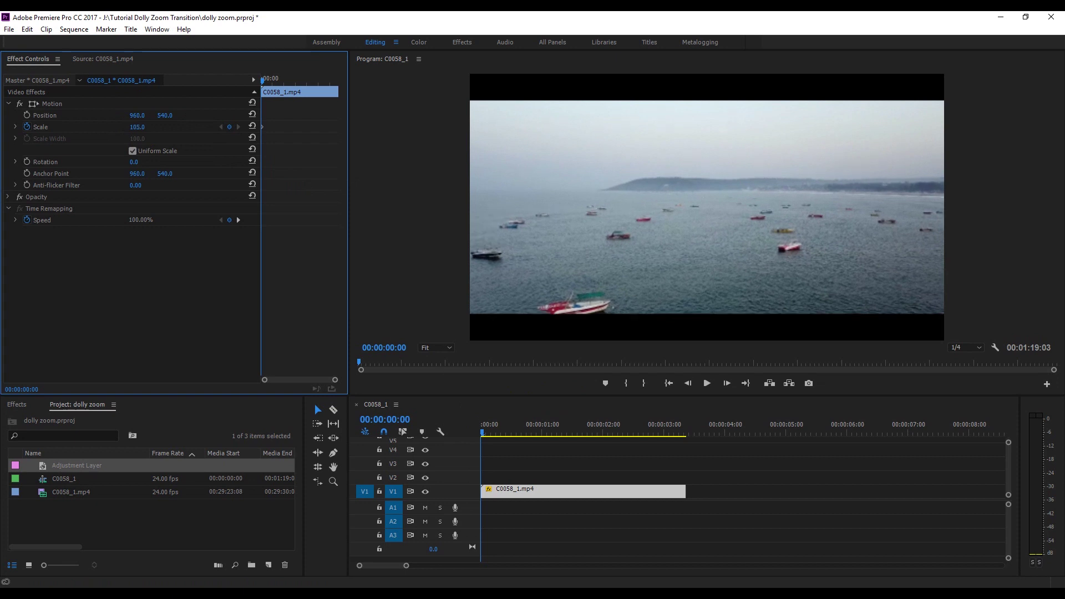
{"action": "left_click", "coordinate": [143, 125]}
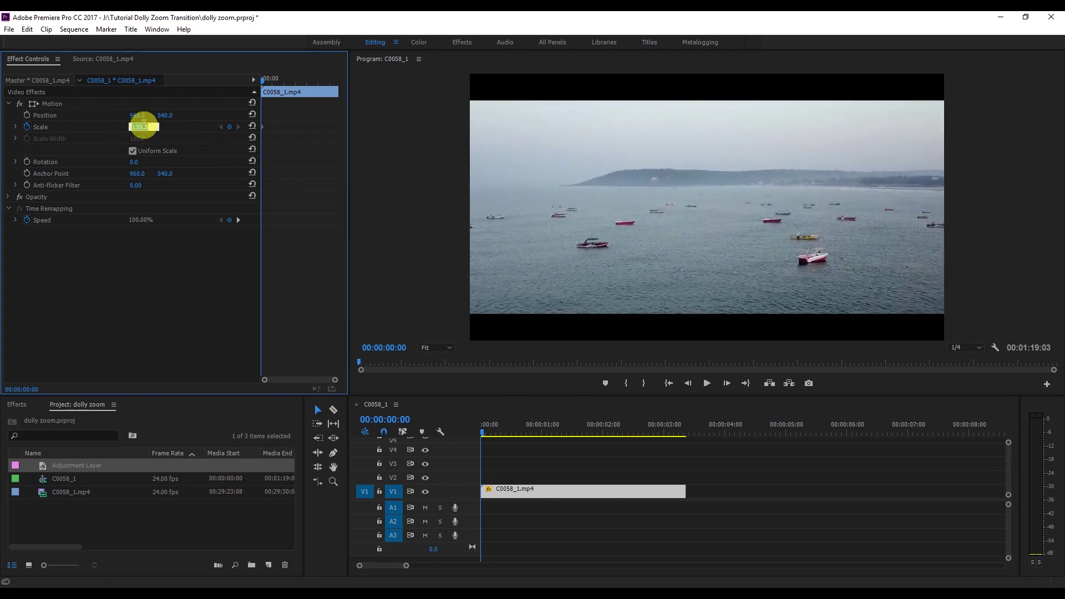
{"action": "type", "text": "200"}
{"action": "left_click", "coordinate": [144, 126]}
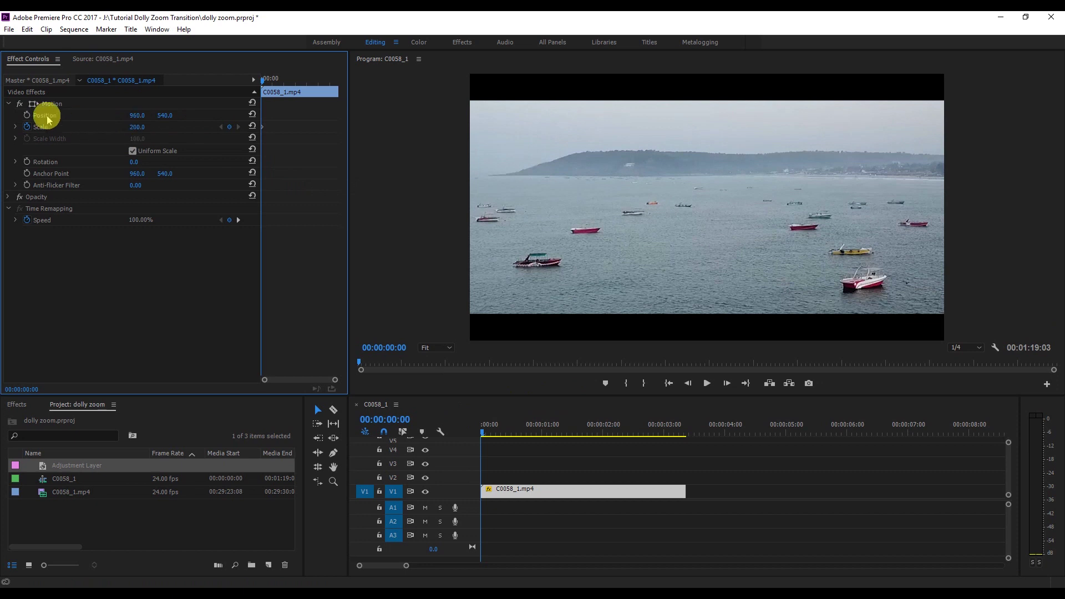
Keyframe the starting Position, moving X to 1265 (1265, 656)
{"action": "left_click", "coordinate": [26, 115]}
{"action": "left_click_drag", "start_coordinate": [143, 114], "coordinate": [187, 119]}
{"action": "left_click", "coordinate": [535, 495]}
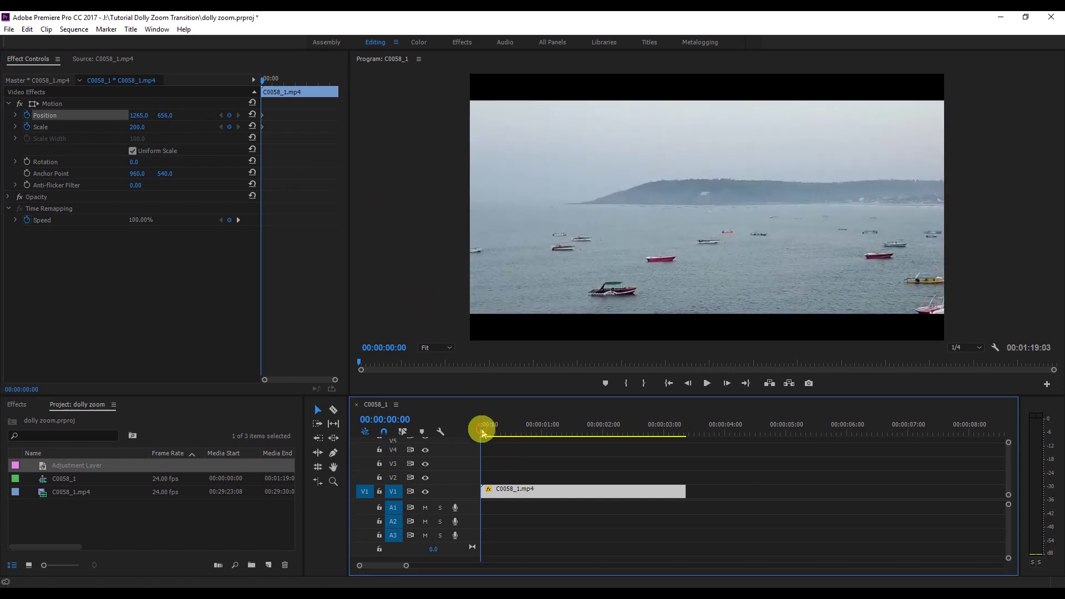
At the clip's end, keyframe Scale 110 and Position near 920, 574
{"action": "mouse_move", "coordinate": [485, 426]}
{"action": "left_mouse_down"}
{"action": "mouse_move", "coordinate": [700, 432]}
{"action": "mouse_move", "coordinate": [685, 431]}
{"action": "left_mouse_up"}
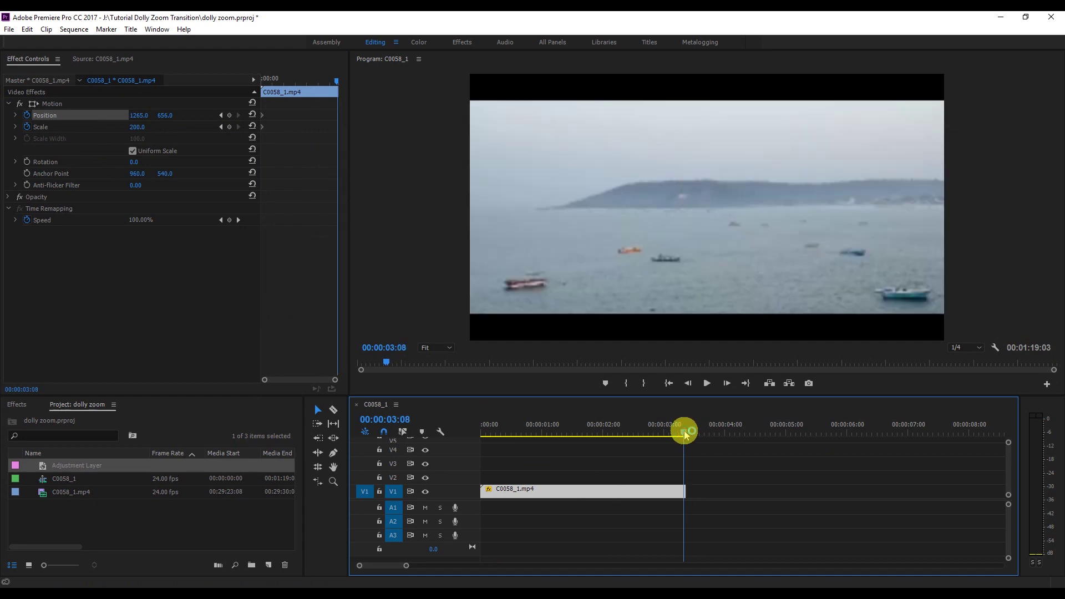
{"action": "left_click", "coordinate": [230, 129]}
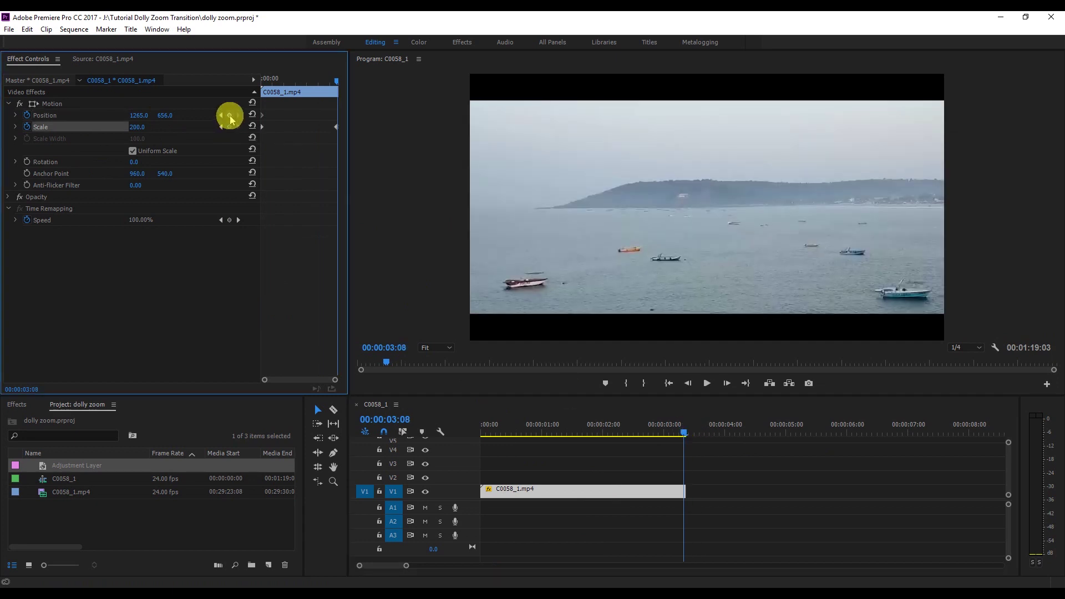
{"action": "left_click", "coordinate": [231, 118]}
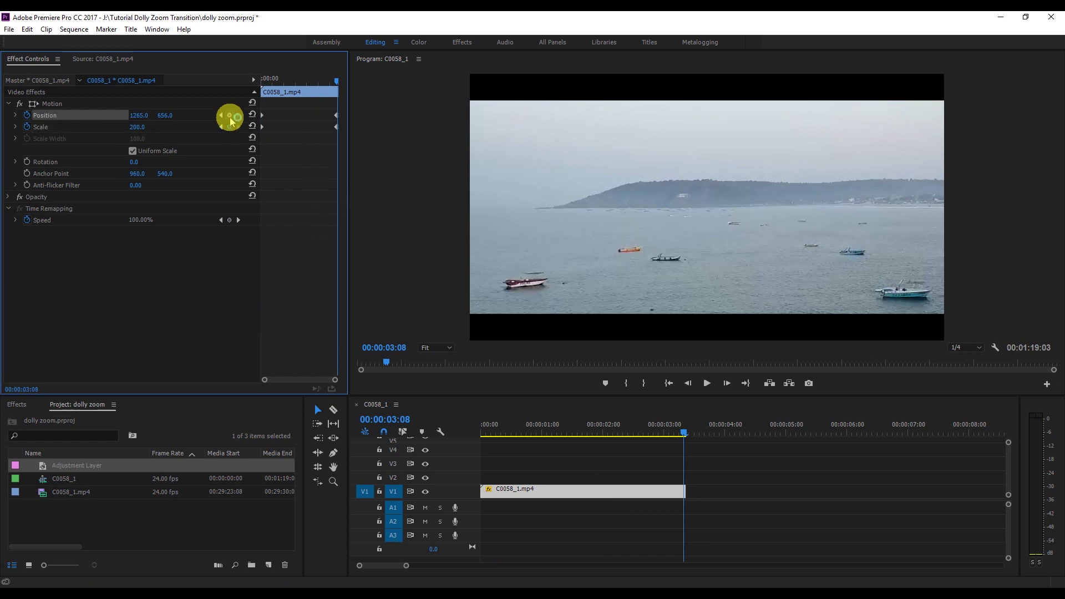
{"action": "left_click", "coordinate": [142, 127]}
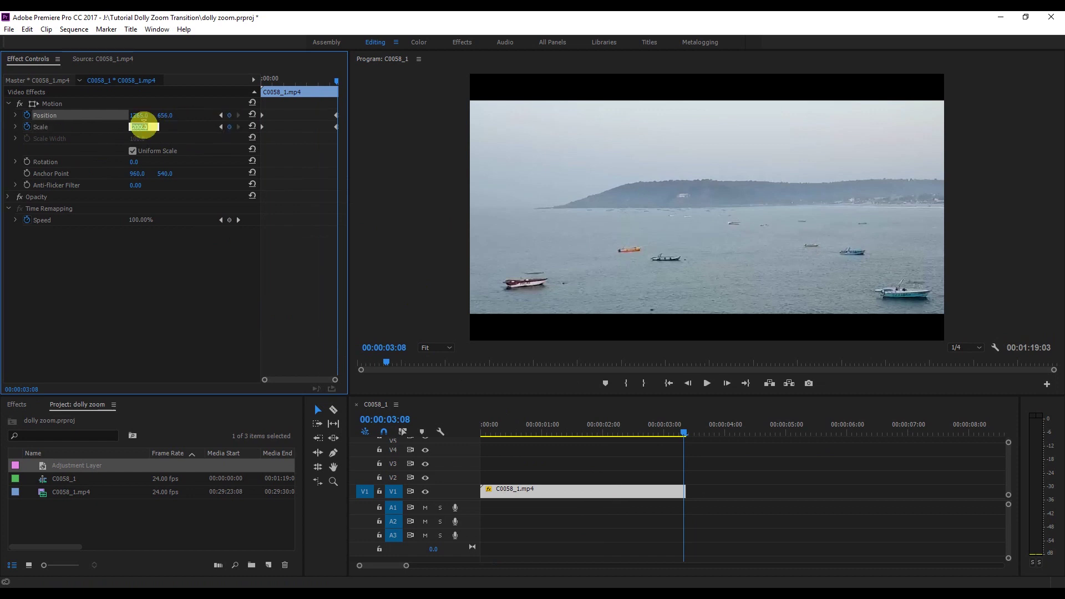
{"action": "type", "text": "110"}
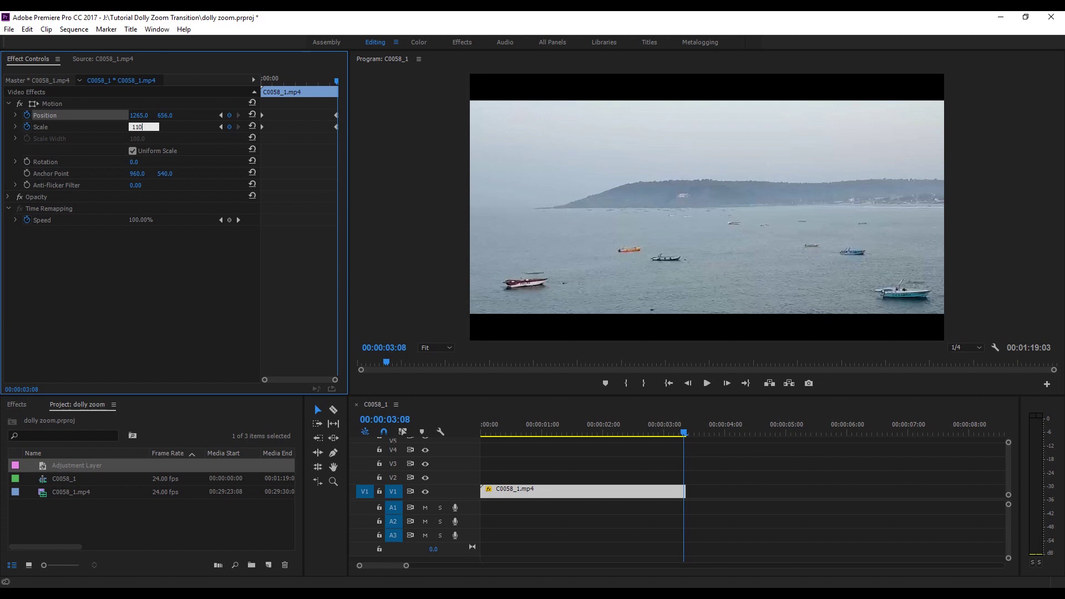
{"action": "key", "text": "Return"}
{"action": "mouse_move", "coordinate": [138, 114]}
{"action": "left_mouse_down"}
{"action": "mouse_move", "coordinate": [83, 114]}
{"action": "mouse_move", "coordinate": [100, 115]}
{"action": "left_mouse_up"}
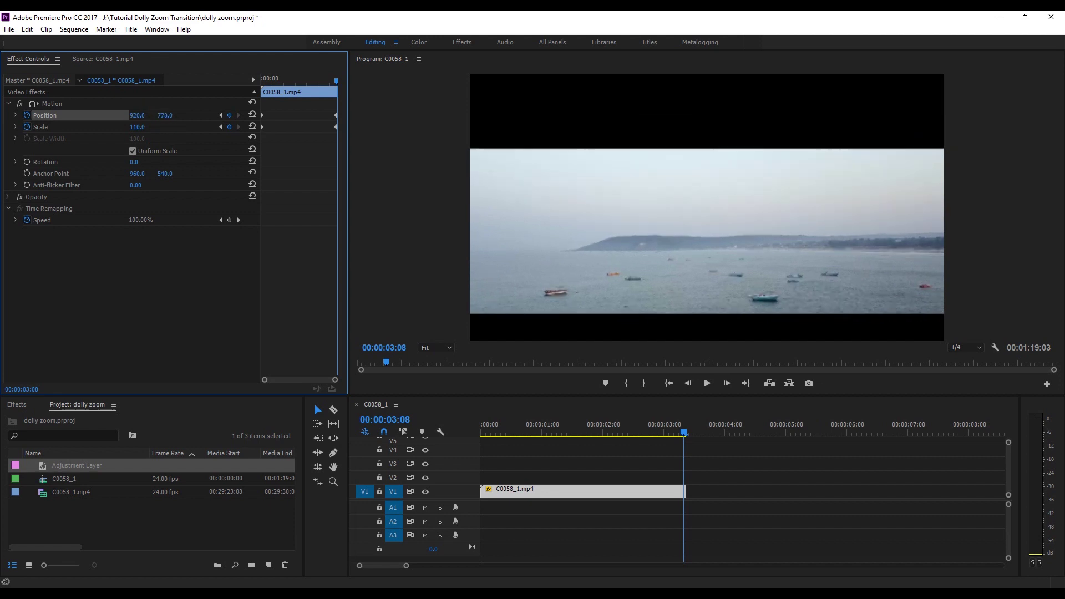
{"action": "left_click_drag", "start_coordinate": [164, 115], "coordinate": [125, 115]}
Scrub from the clip start to preview the zoom-out
{"action": "key", "text": "Home"}
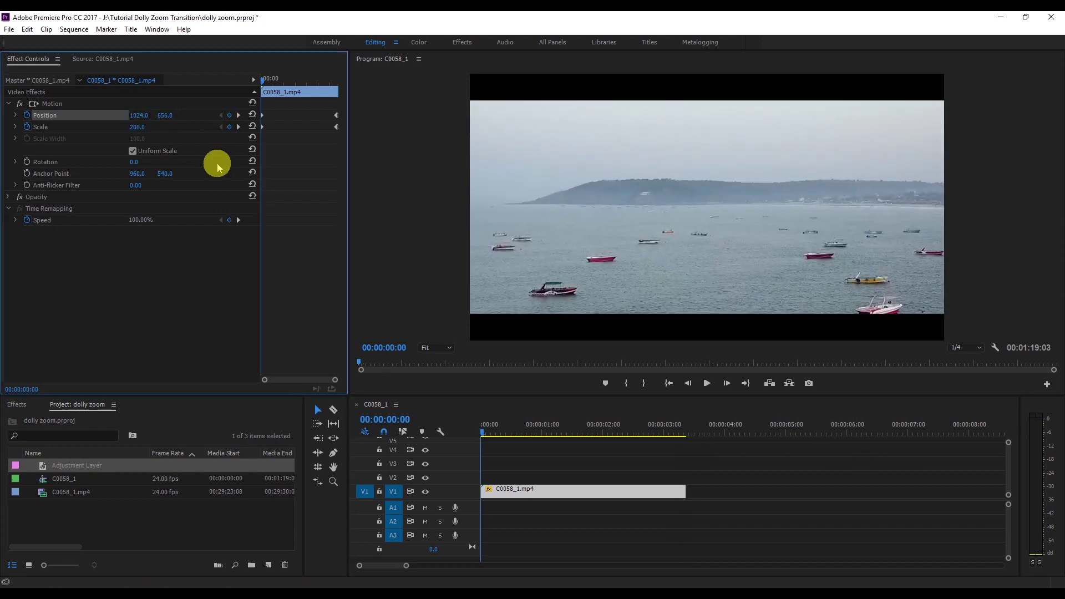
{"action": "left_click", "coordinate": [631, 429]}
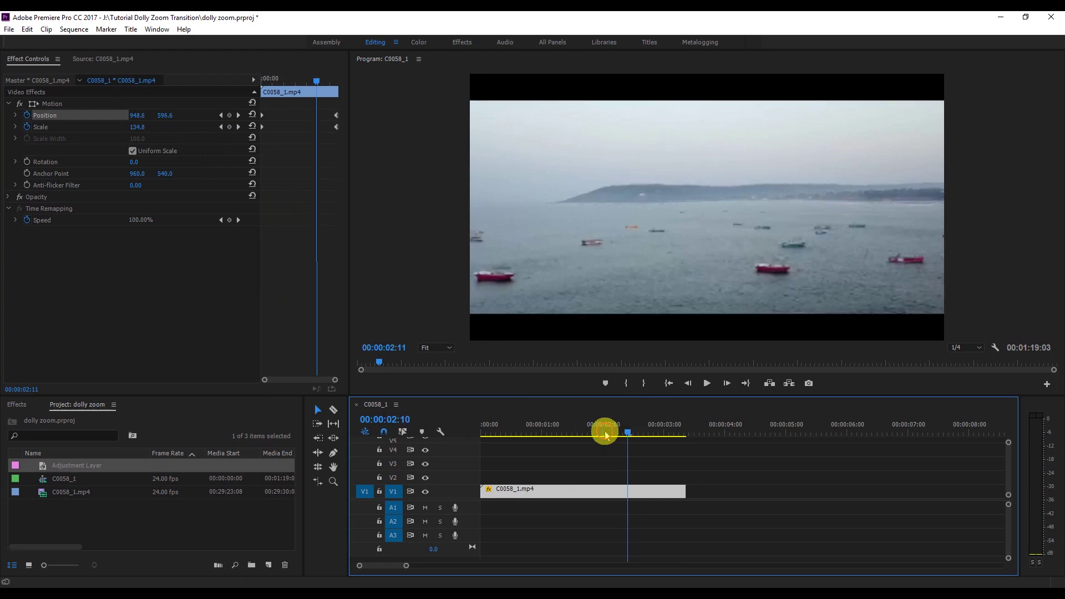
{"action": "key", "text": "Home"}
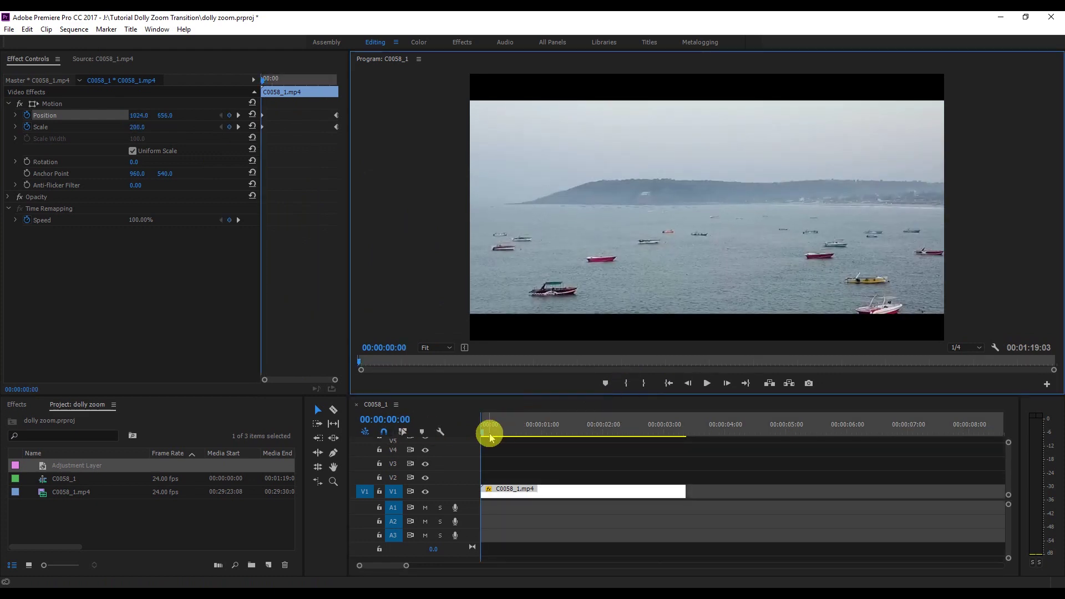
{"action": "mouse_move", "coordinate": [483, 430]}
{"action": "left_mouse_down"}
{"action": "mouse_move", "coordinate": [695, 433]}
{"action": "mouse_move", "coordinate": [684, 431]}
{"action": "left_mouse_up"}
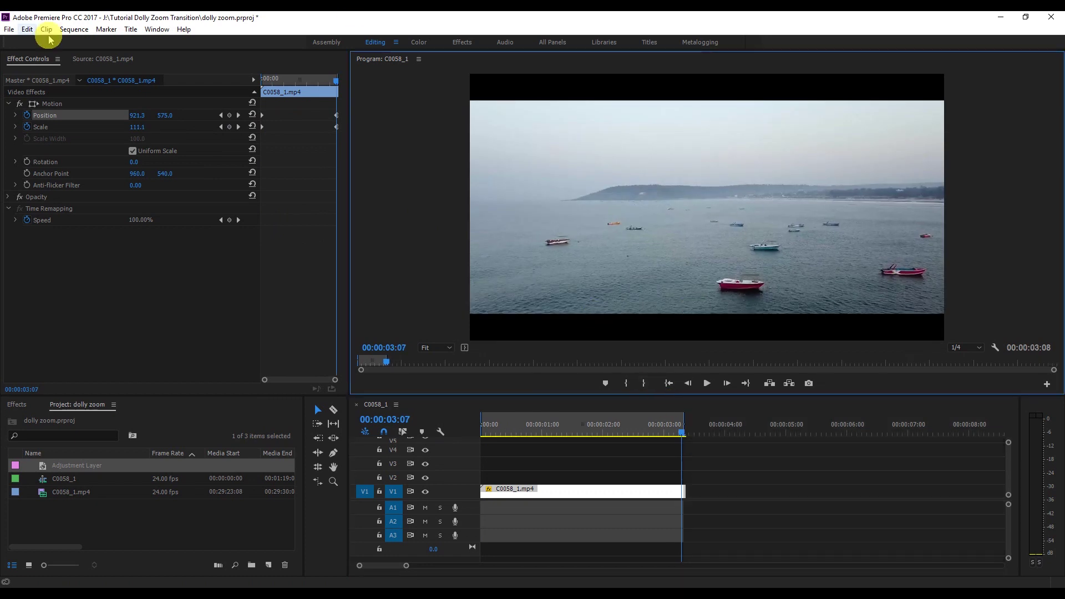
{"action": "left_click", "coordinate": [75, 29]}
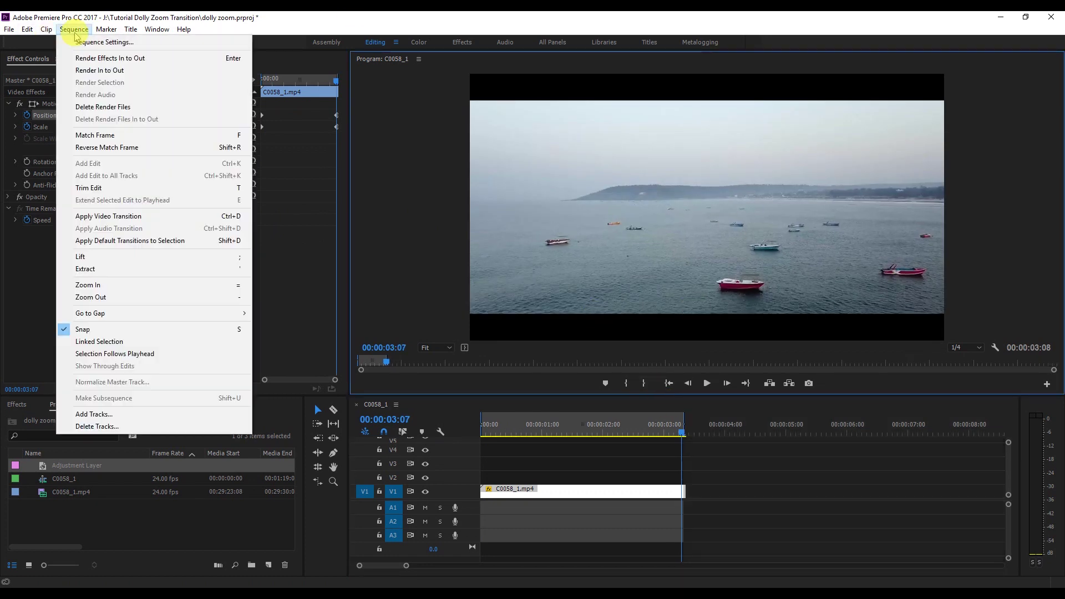
{"action": "left_click", "coordinate": [99, 71]}
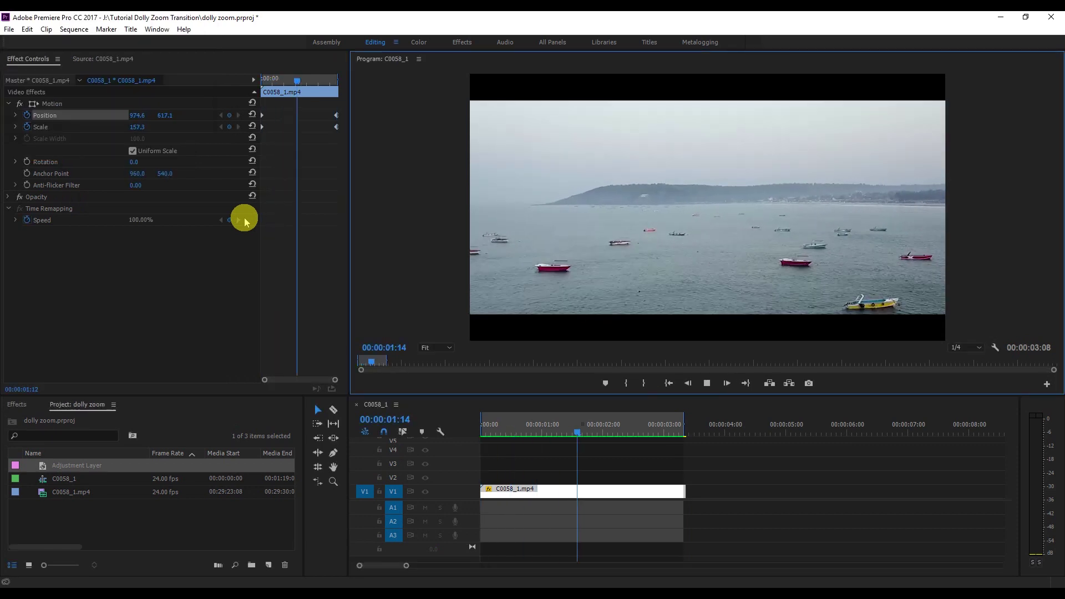
{"action": "key", "text": "space"}
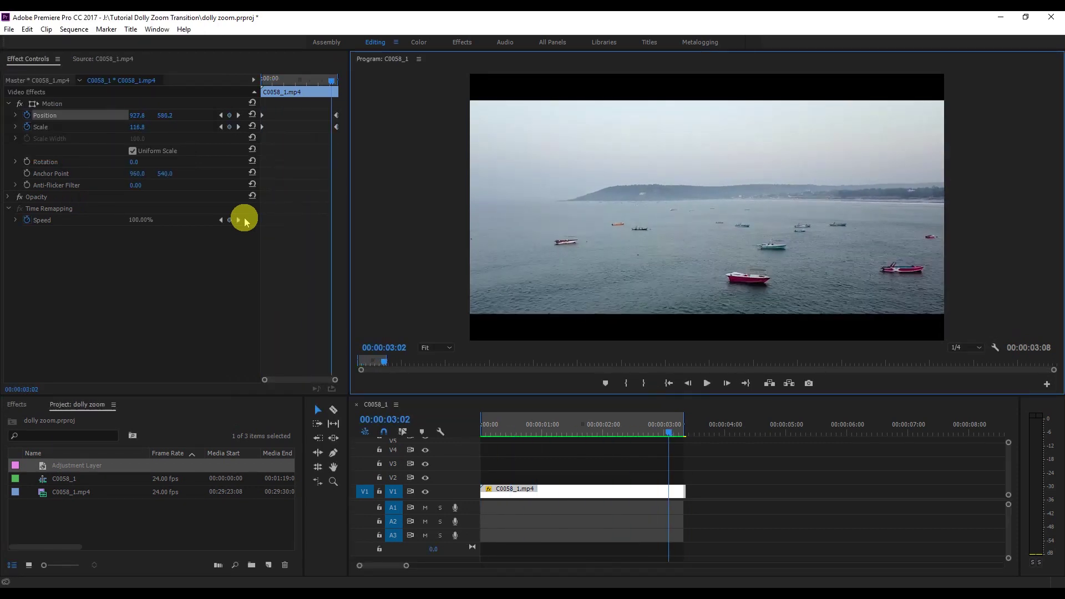
{"action": "left_click_drag", "start_coordinate": [647, 441], "coordinate": [417, 422]}
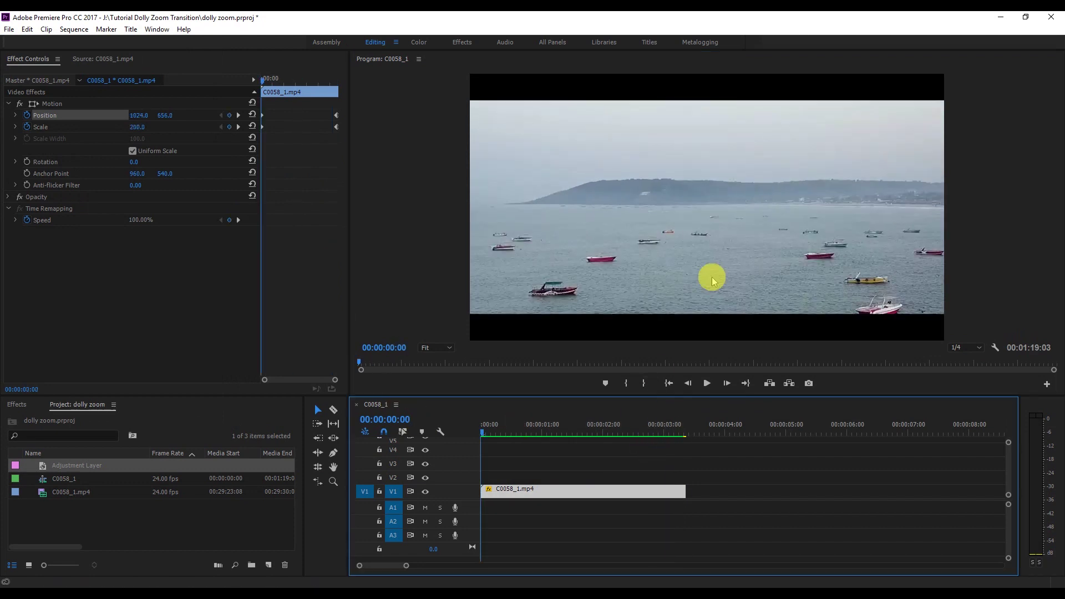
{"action": "key", "text": "space"}
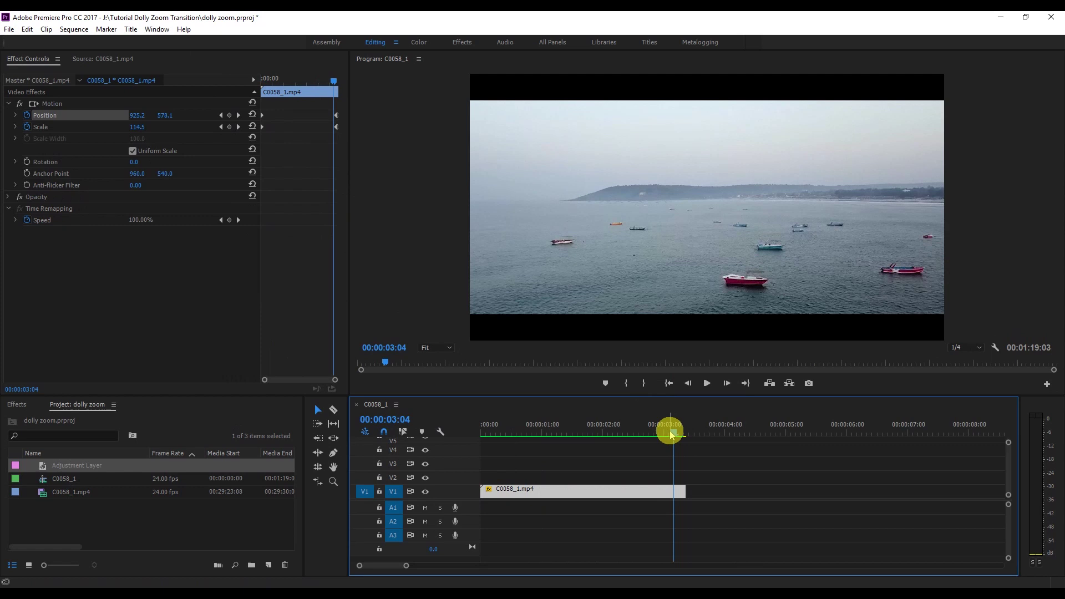
Place the beach clip at 00:00:04:10 after the first clip, playhead on its first frame
{"action": "left_click_drag", "start_coordinate": [673, 430], "coordinate": [467, 433]}
{"action": "left_click_drag", "start_coordinate": [405, 565], "coordinate": [483, 565]}
{"action": "left_click_drag", "start_coordinate": [481, 434], "coordinate": [545, 431]}
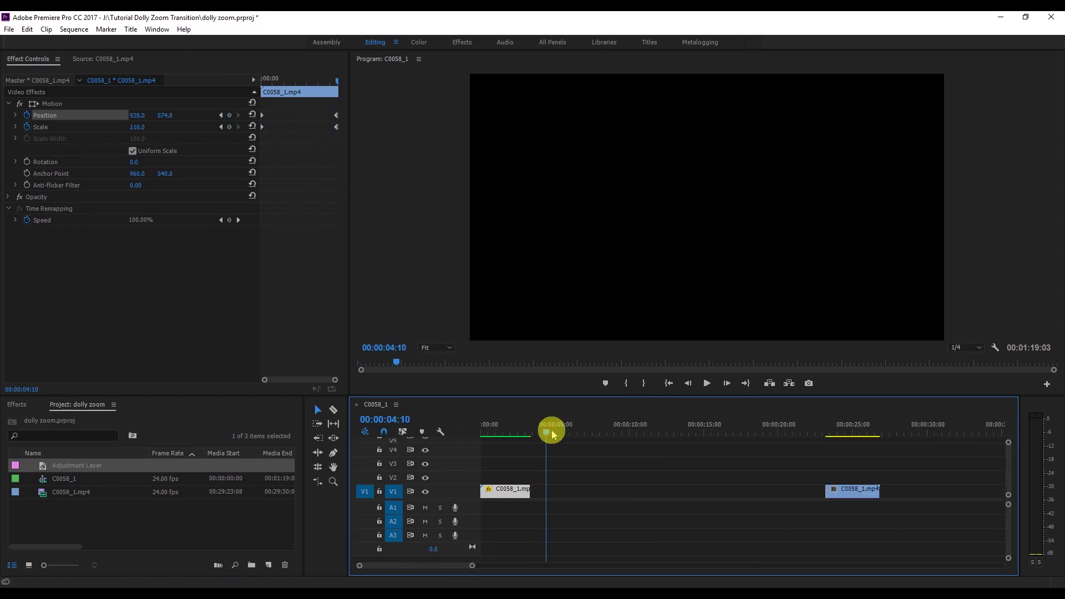
{"action": "left_click_drag", "start_coordinate": [849, 492], "coordinate": [581, 502]}
{"action": "key", "text": "equal"}
{"action": "left_click_drag", "start_coordinate": [408, 565], "coordinate": [410, 565]}
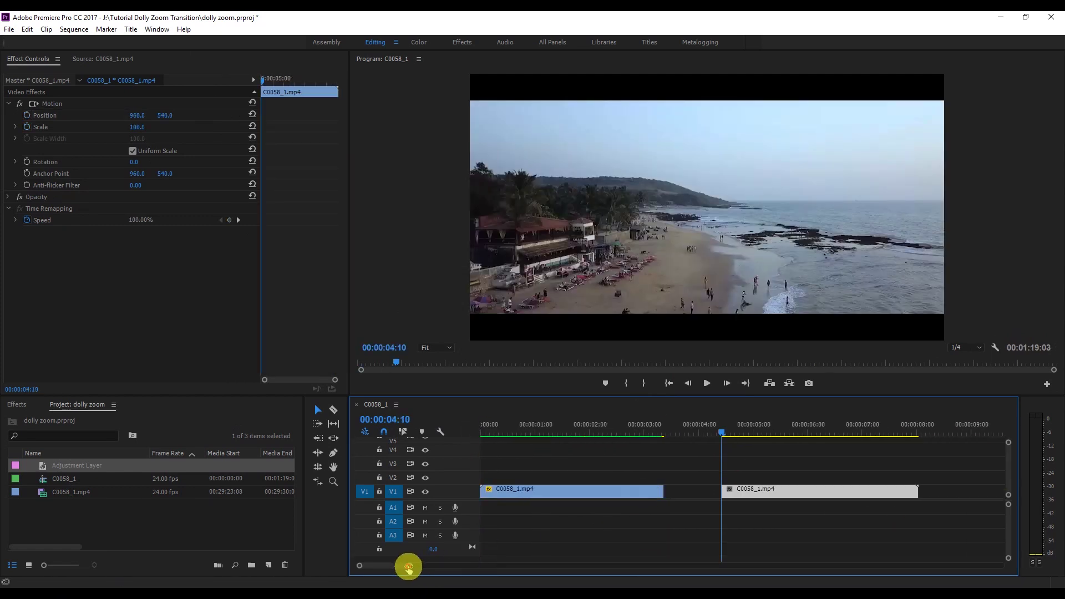
{"action": "left_click", "coordinate": [729, 432]}
{"action": "left_click_drag", "start_coordinate": [736, 433], "coordinate": [723, 445]}
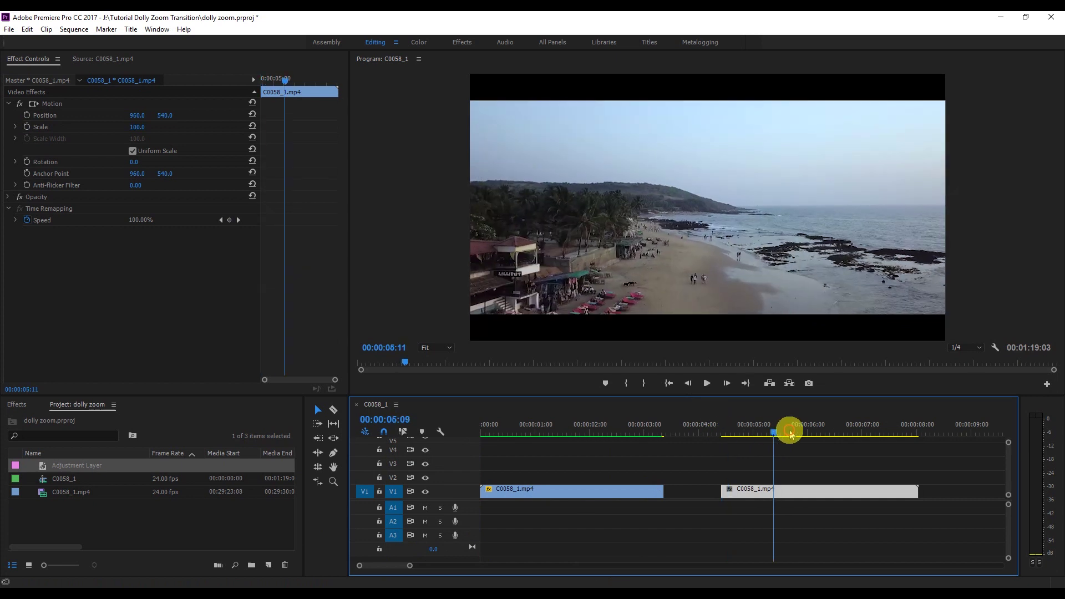
{"action": "key", "text": "space"}
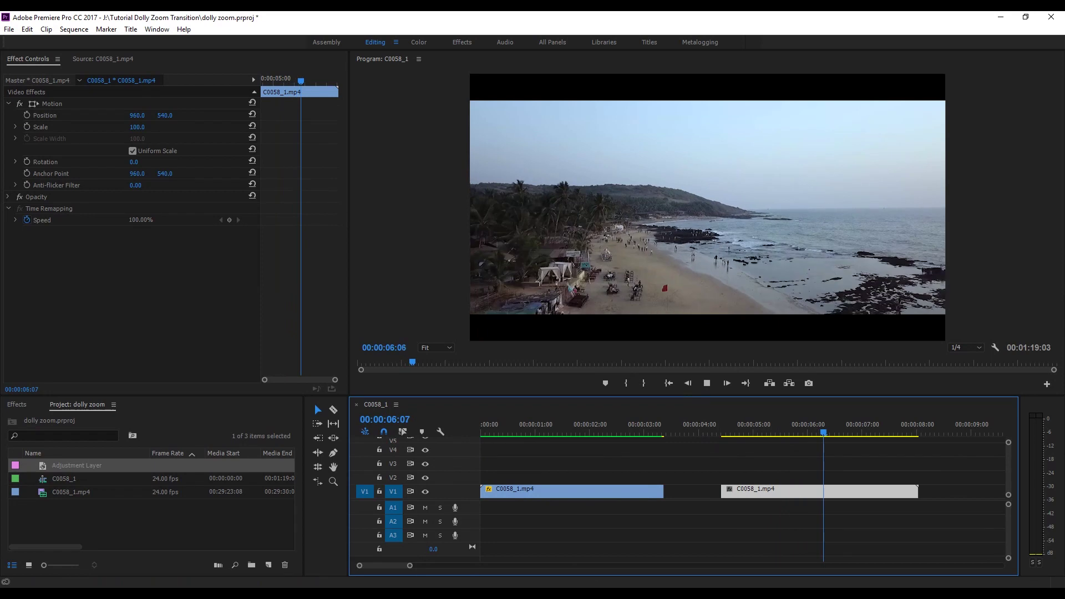
{"action": "left_click", "coordinate": [727, 435]}
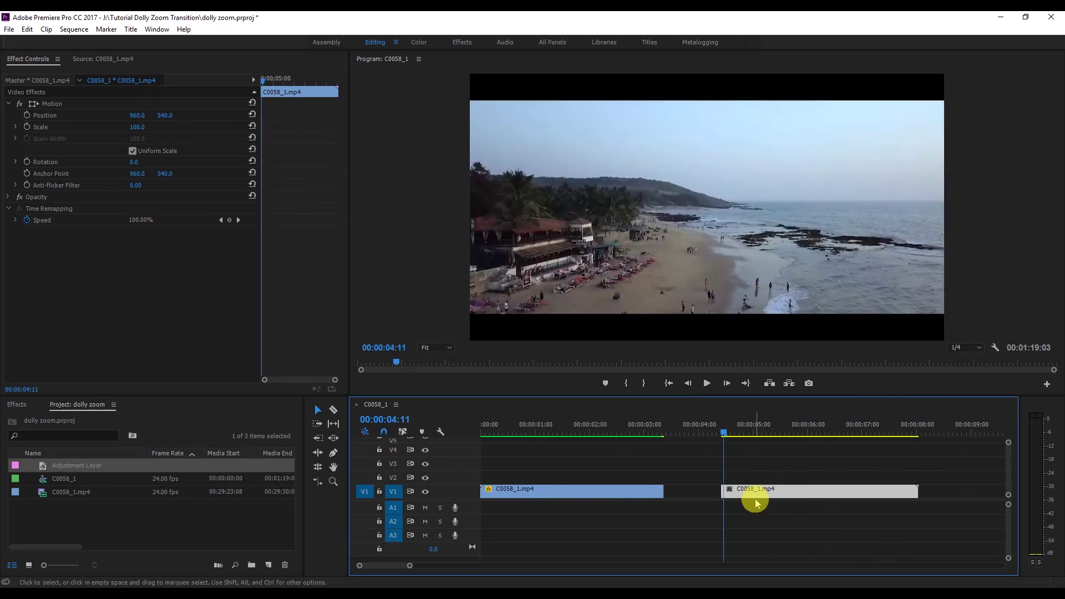
{"action": "key", "text": "="}
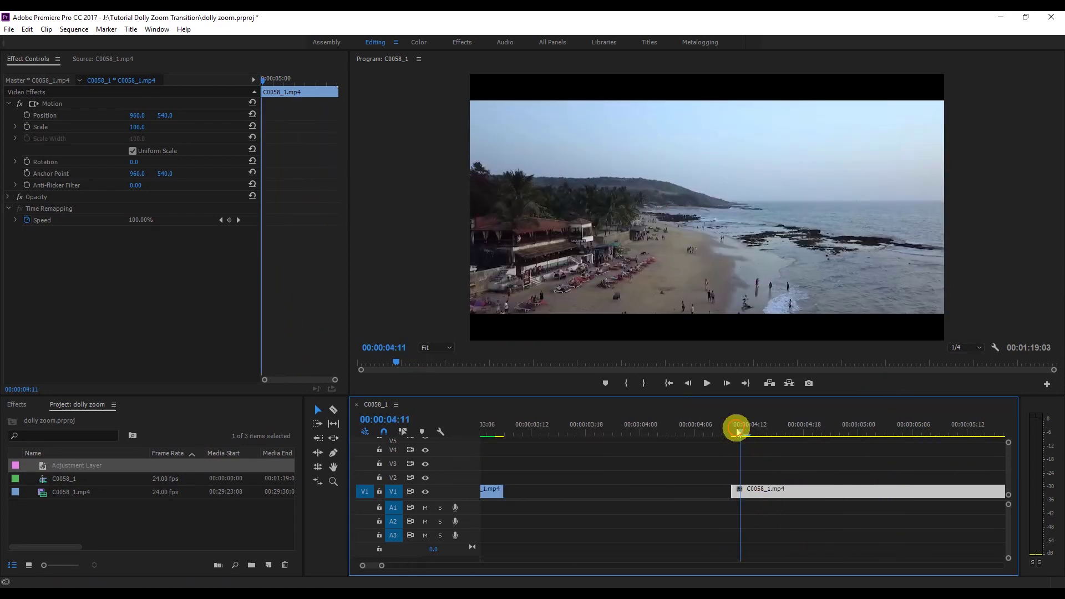
{"action": "left_click", "coordinate": [731, 432]}
Keyframe the beach clip's start at Scale 190 and Position 996, 602
{"action": "left_click", "coordinate": [27, 127]}
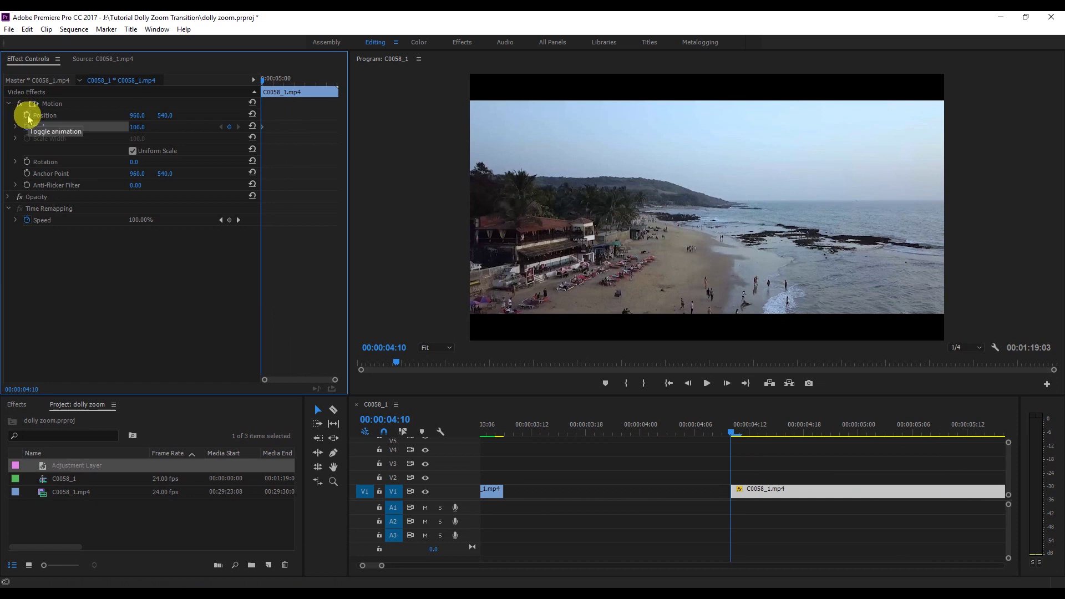
{"action": "left_click", "coordinate": [27, 115]}
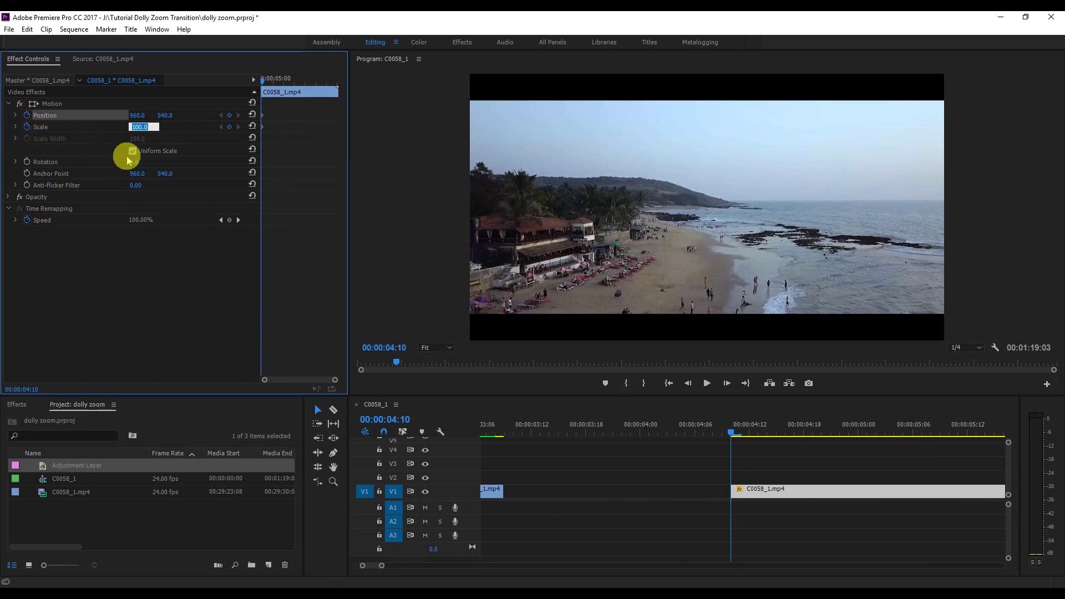
{"action": "type", "text": "200"}
{"action": "key", "text": "Return"}
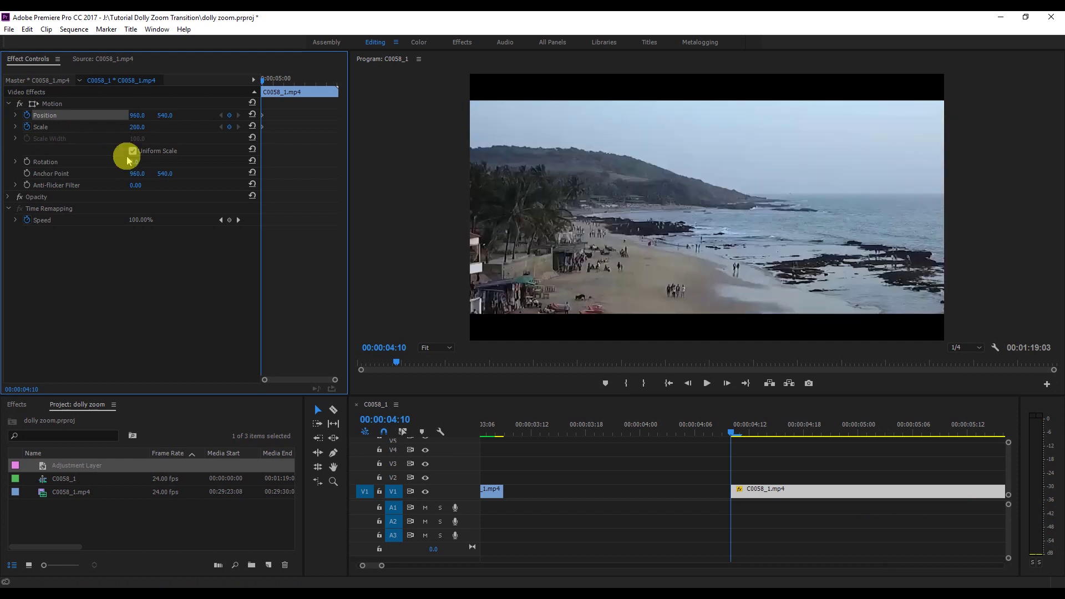
{"action": "left_click", "coordinate": [138, 126]}
{"action": "type", "text": "190"}
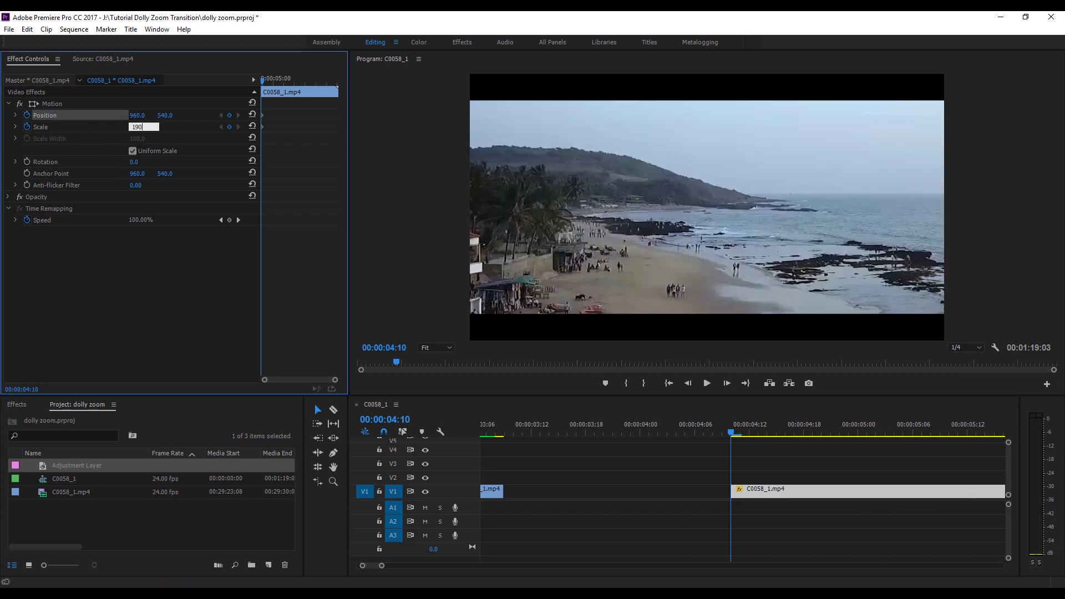
{"action": "key", "text": "Return"}
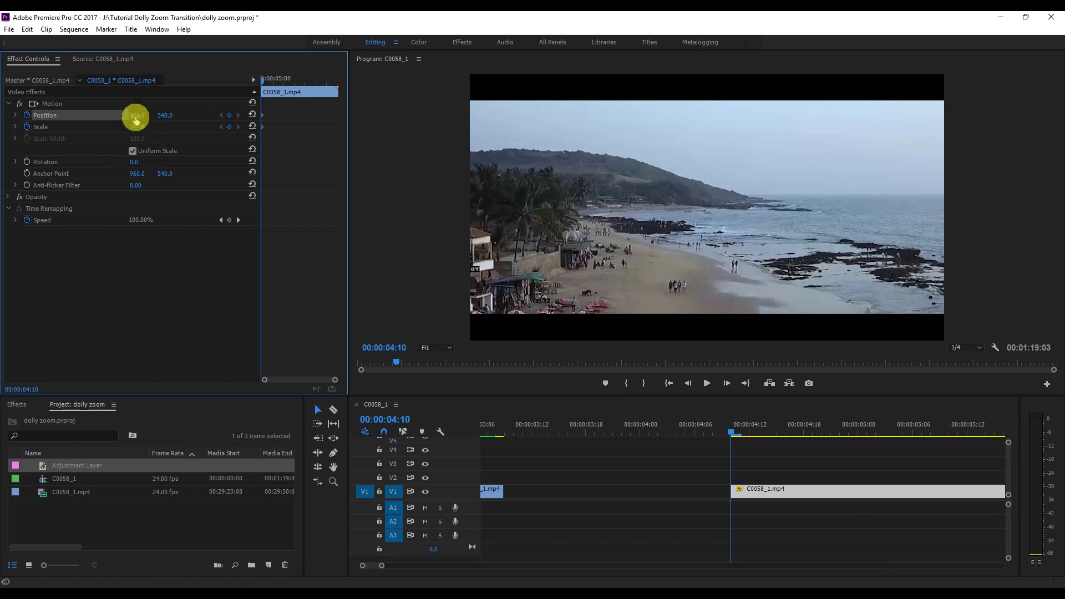
{"action": "left_click_drag", "start_coordinate": [139, 115], "coordinate": [276, 115]}
{"action": "left_click_drag", "start_coordinate": [521, 129], "coordinate": [480, 143]}
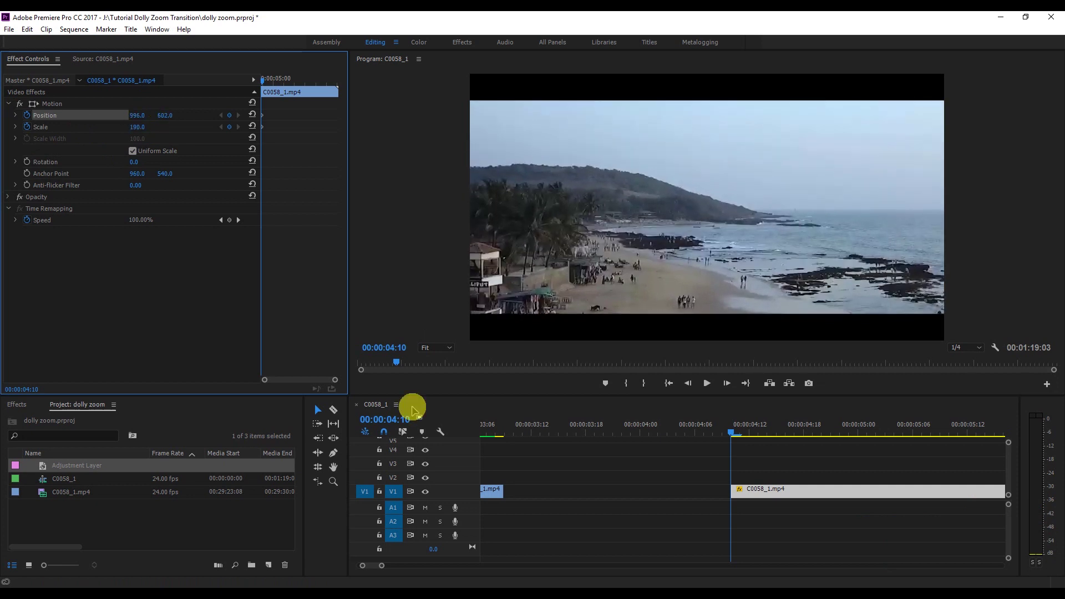
{"action": "left_click_drag", "start_coordinate": [381, 566], "coordinate": [404, 565]}
{"action": "left_click_drag", "start_coordinate": [744, 431], "coordinate": [982, 436]}
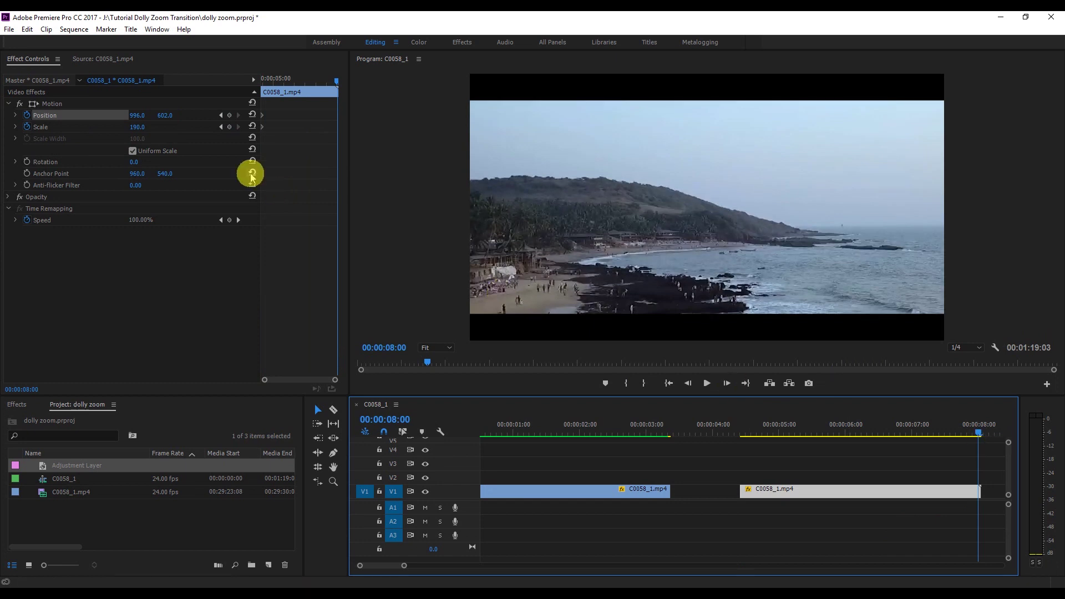
Add ending keyframes at 00:00:08:00: Scale 110, Position about 941, 523
{"action": "left_click", "coordinate": [230, 127]}
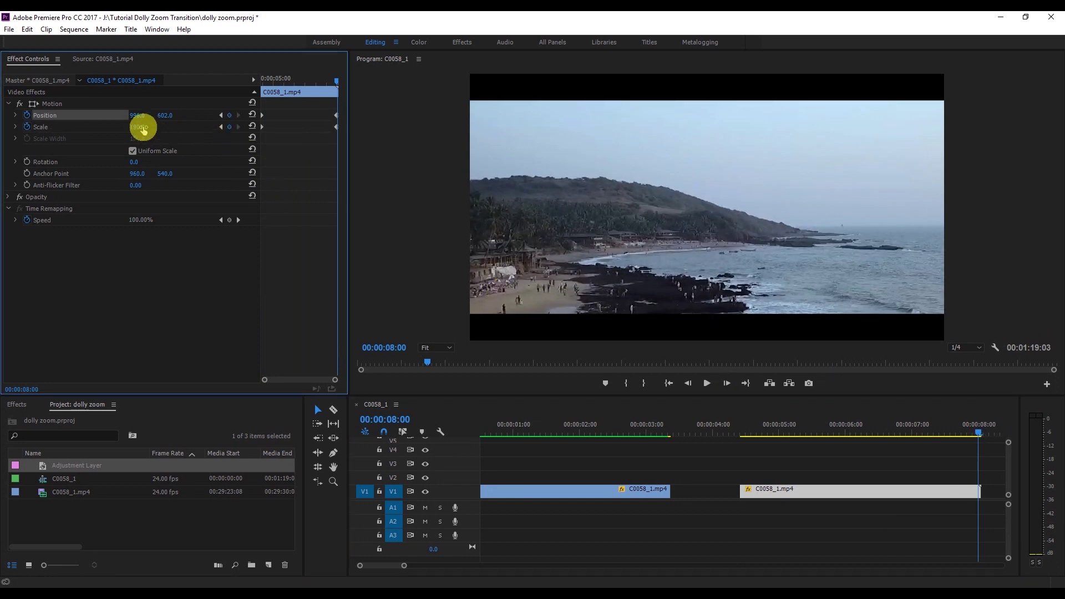
{"action": "left_click", "coordinate": [143, 127]}
{"action": "type", "text": "11"}
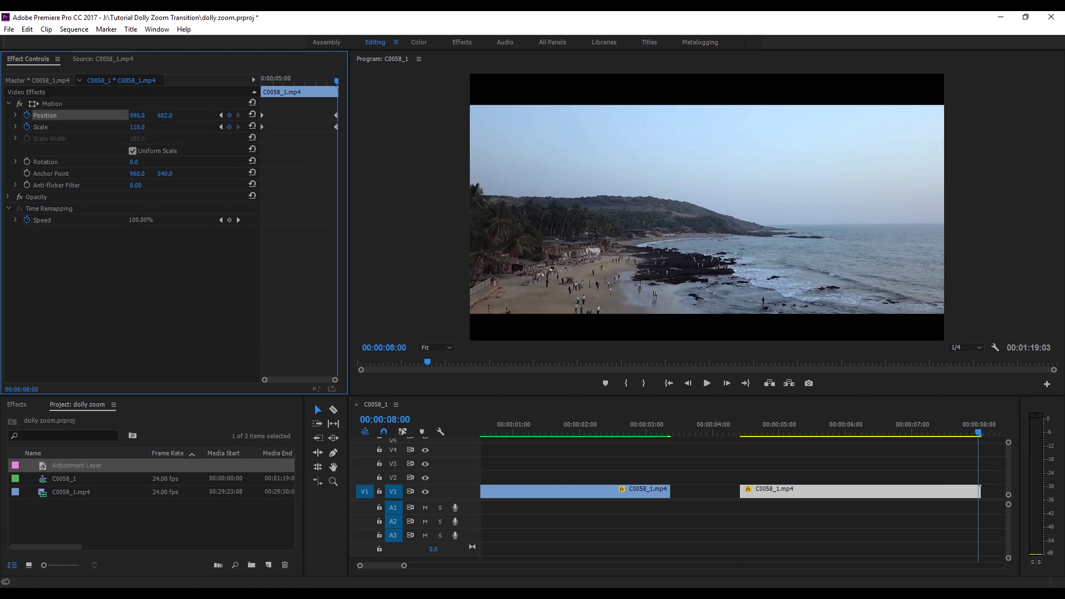
{"action": "left_click_drag", "start_coordinate": [137, 115], "coordinate": [89, 115]}
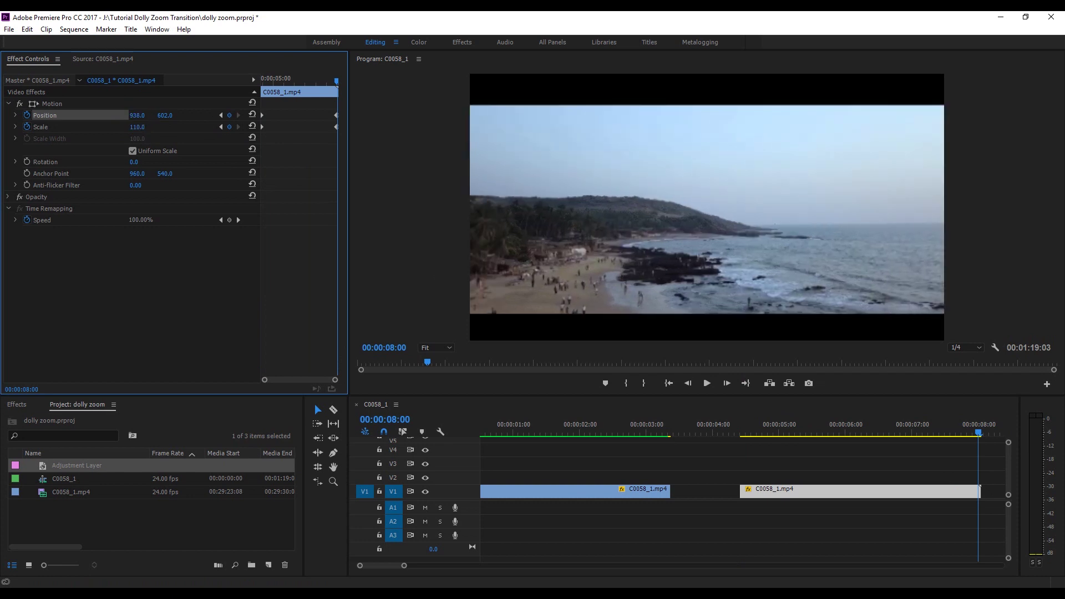
{"action": "left_click_drag", "start_coordinate": [165, 115], "coordinate": [170, 119]}
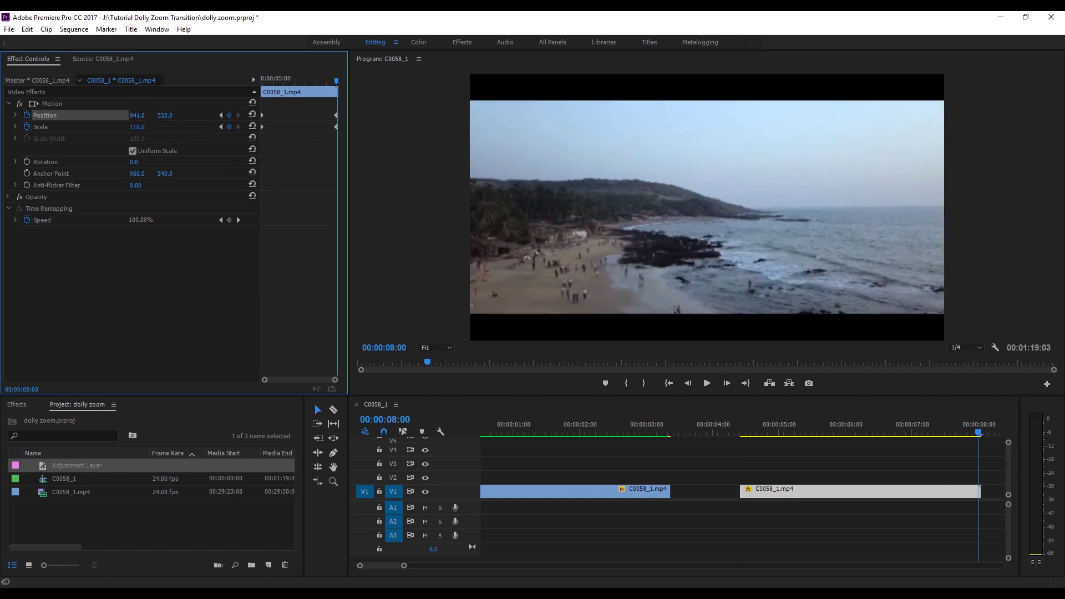
{"action": "mouse_move", "coordinate": [979, 433]}
{"action": "left_mouse_down"}
{"action": "mouse_move", "coordinate": [742, 433]}
{"action": "mouse_move", "coordinate": [999, 439]}
{"action": "left_mouse_up"}
Render the sequence previews and play the beach clip's zoom from 00:00:04:10
{"action": "key", "text": "Return"}
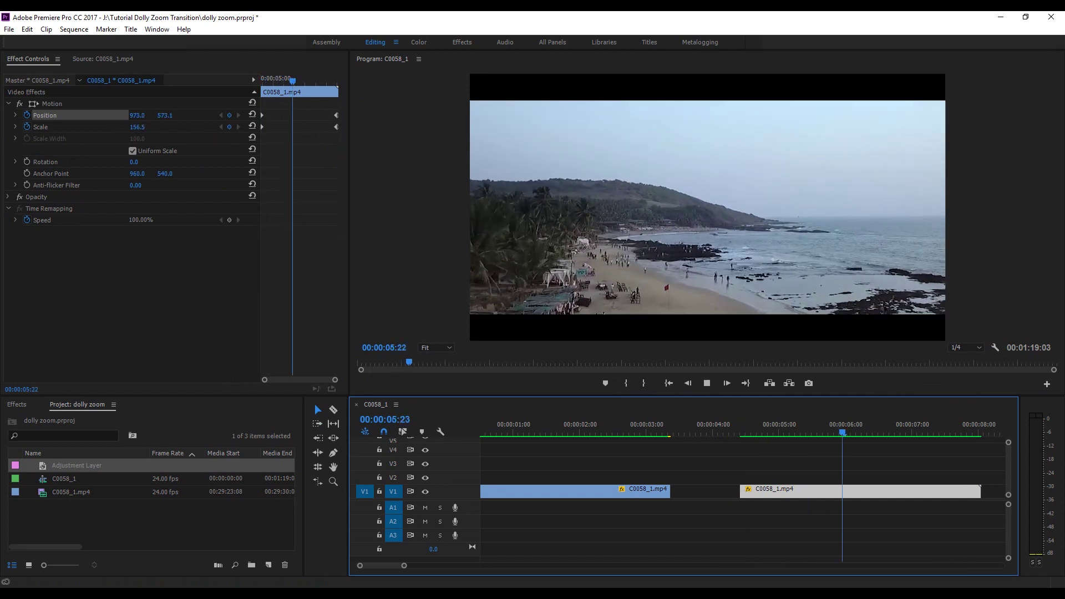
{"action": "left_click_drag", "start_coordinate": [935, 426], "coordinate": [742, 449]}
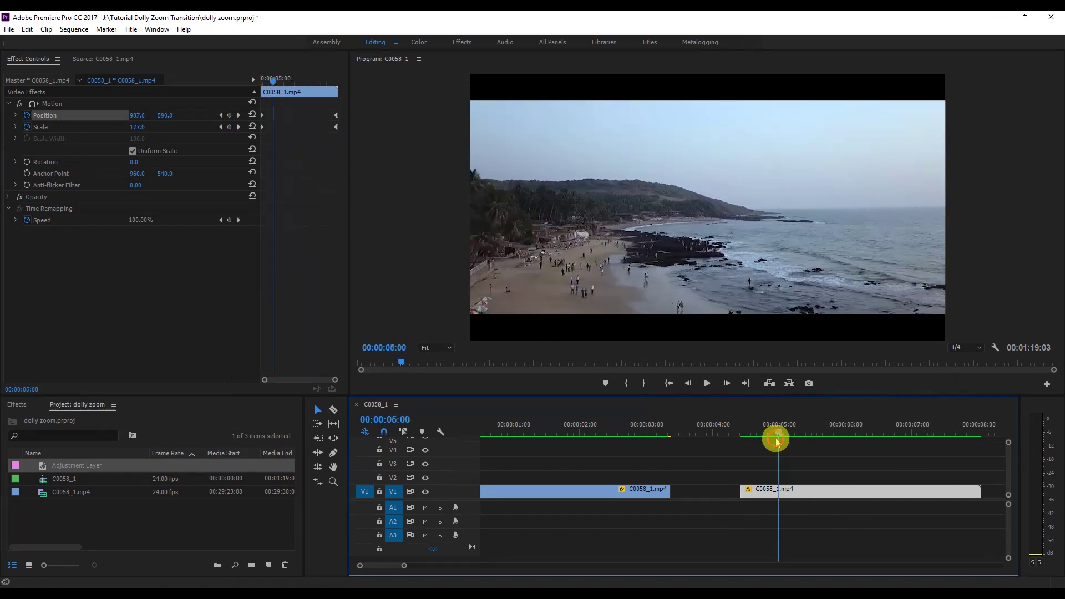
{"action": "key", "text": "space"}
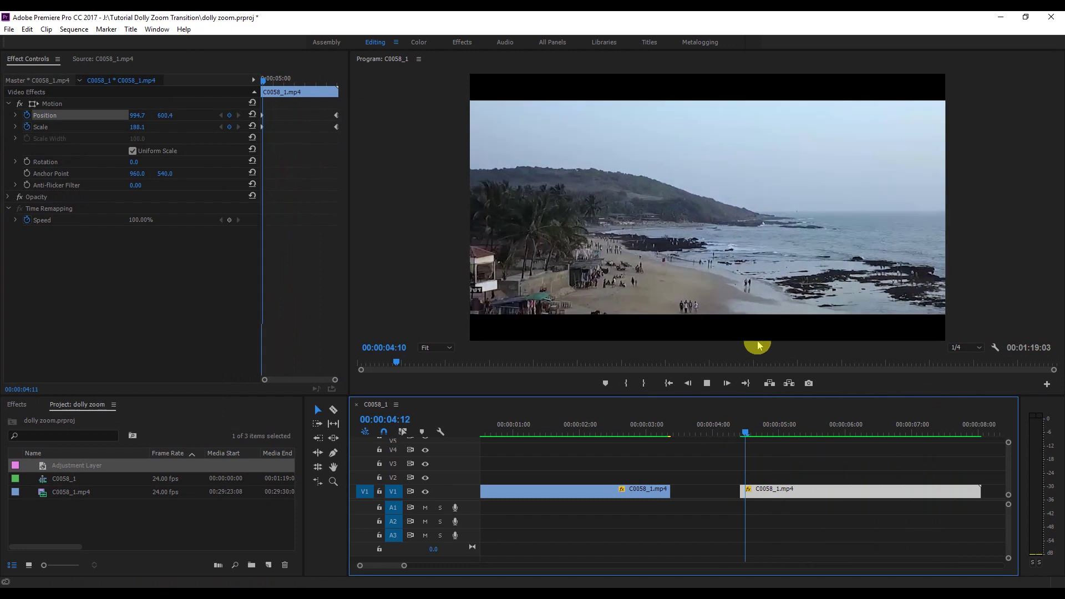